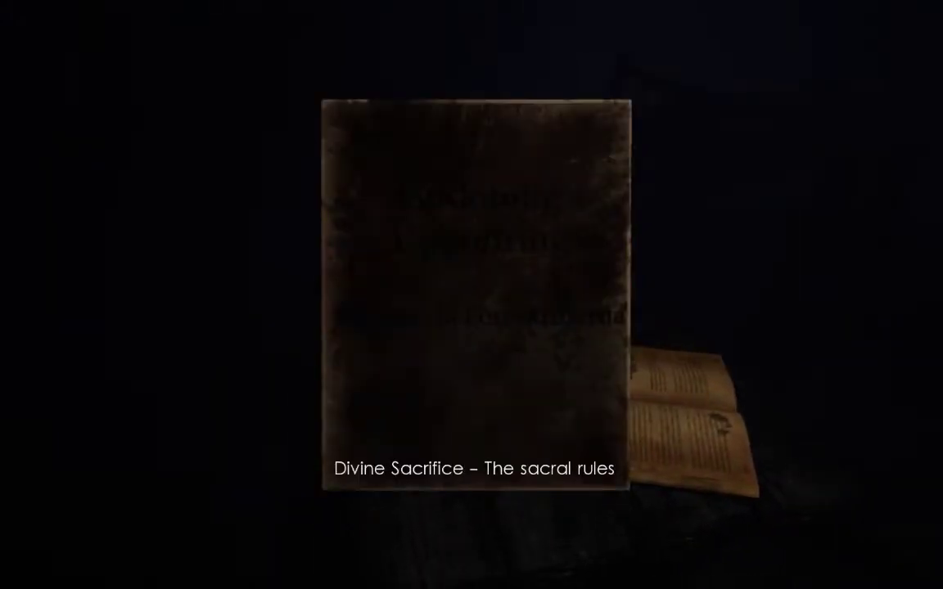
{"action": "left_click", "coordinate": [475, 316]}
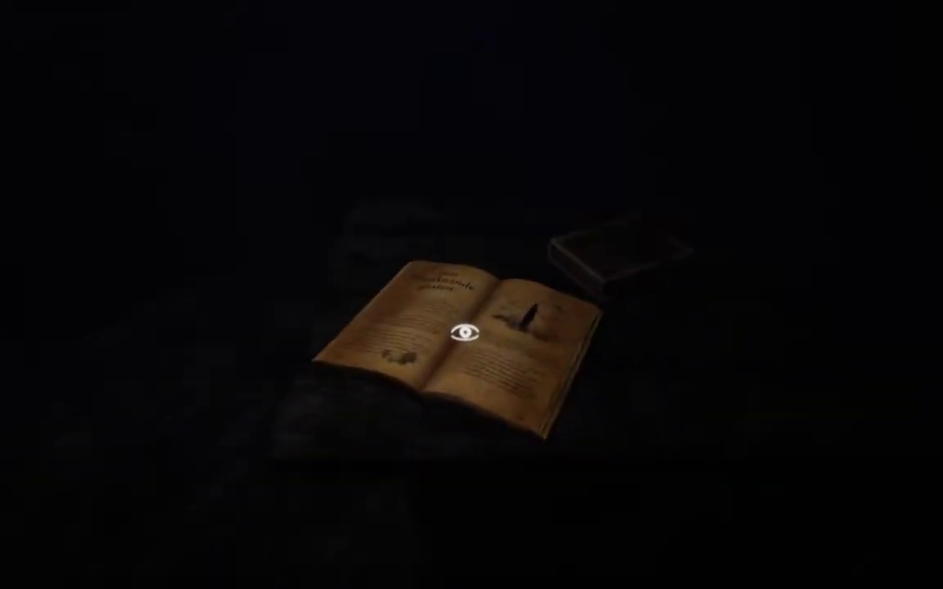
{"action": "left_click", "coordinate": [478, 334]}
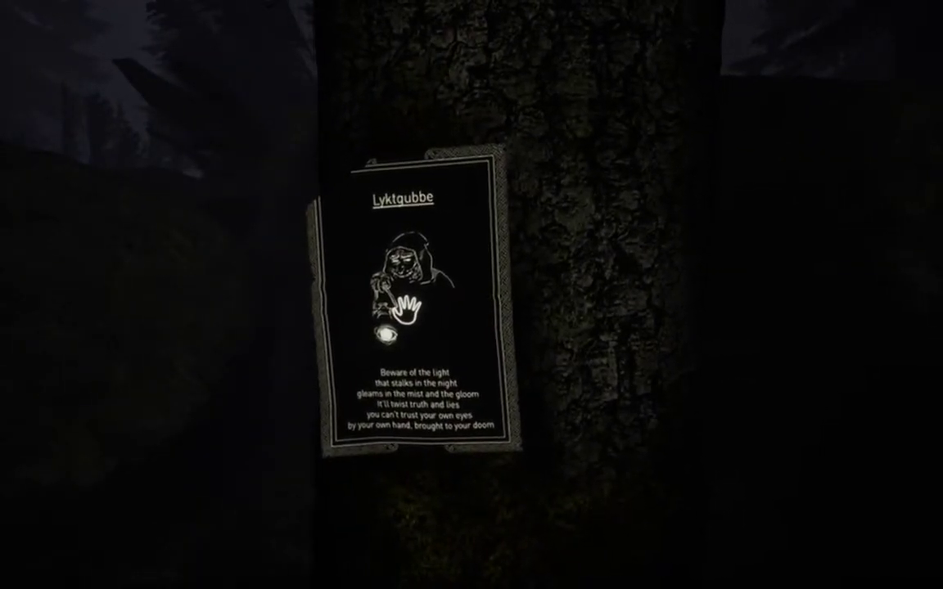
{"action": "key", "text": "a"}
{"action": "key", "text": "d"}
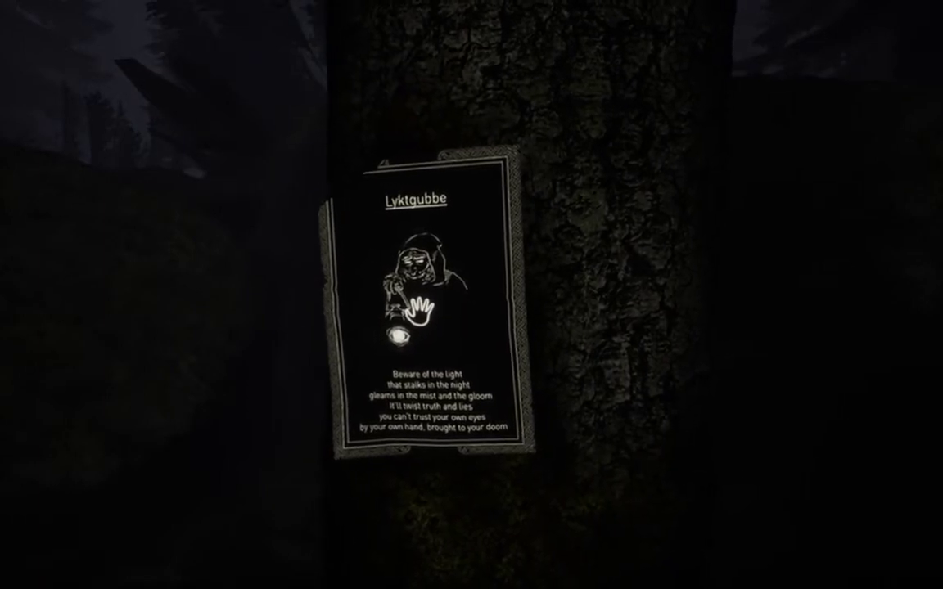